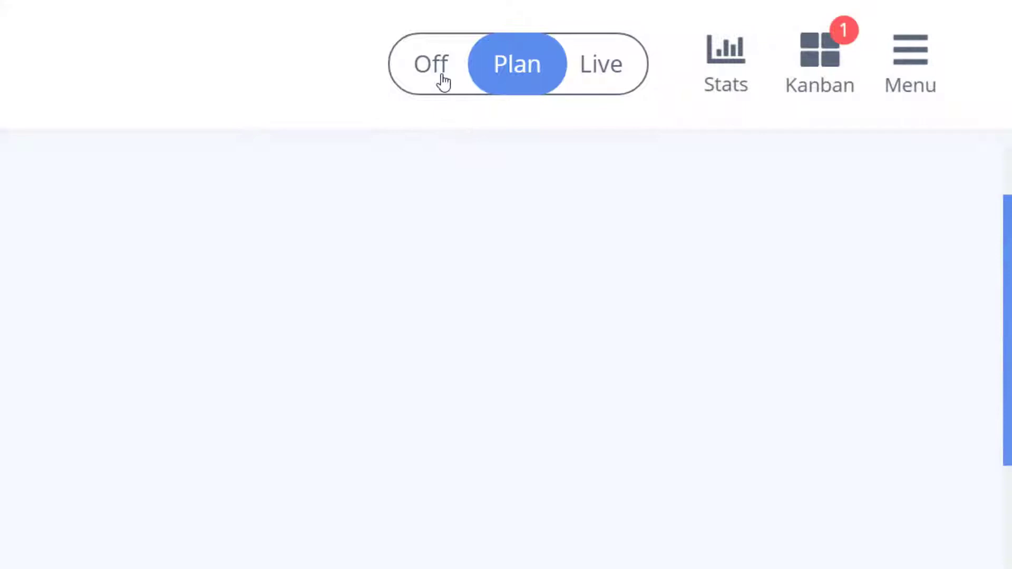
# Toggle the funnel modes, peek at the Cold Twitter ads, then switch the funnel to Live.
pyautogui.click(443, 82)
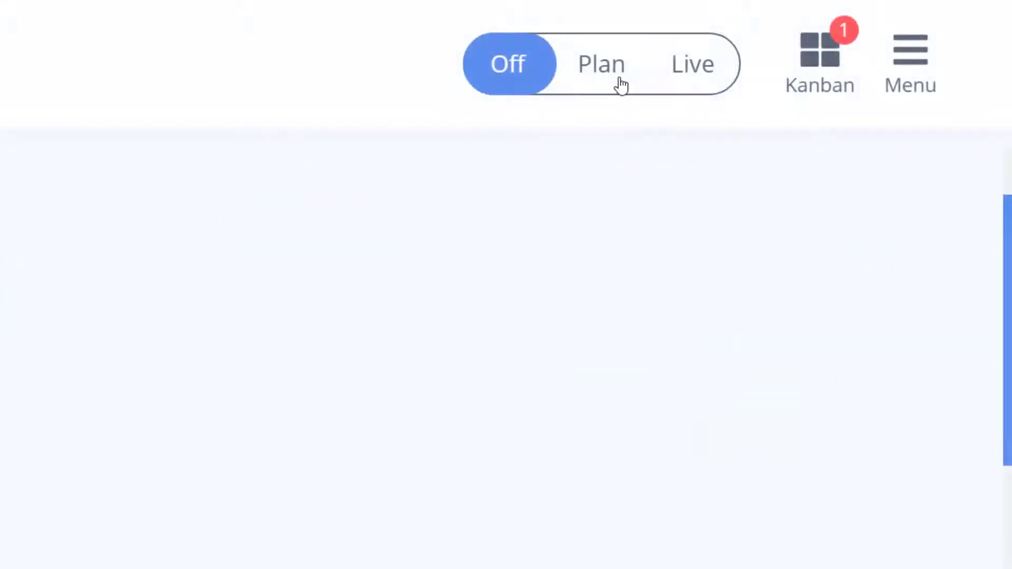
pyautogui.click(622, 86)
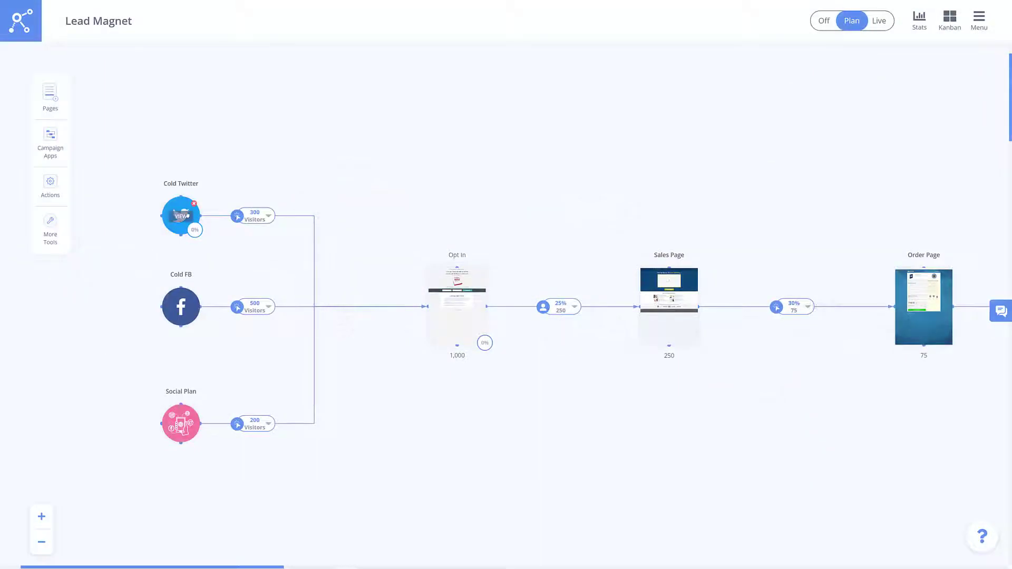
pyautogui.click(187, 214)
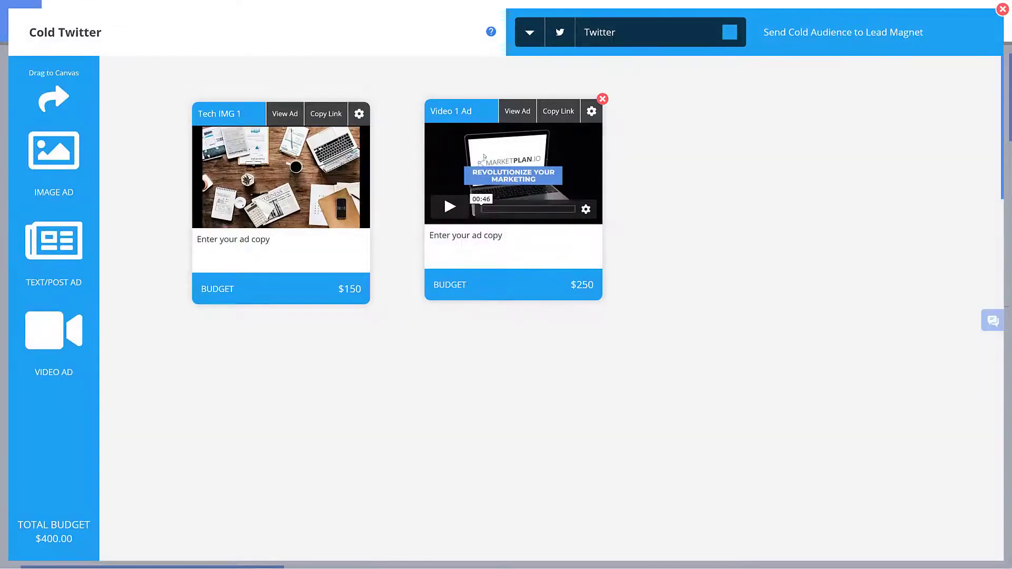
pyautogui.click(1002, 127)
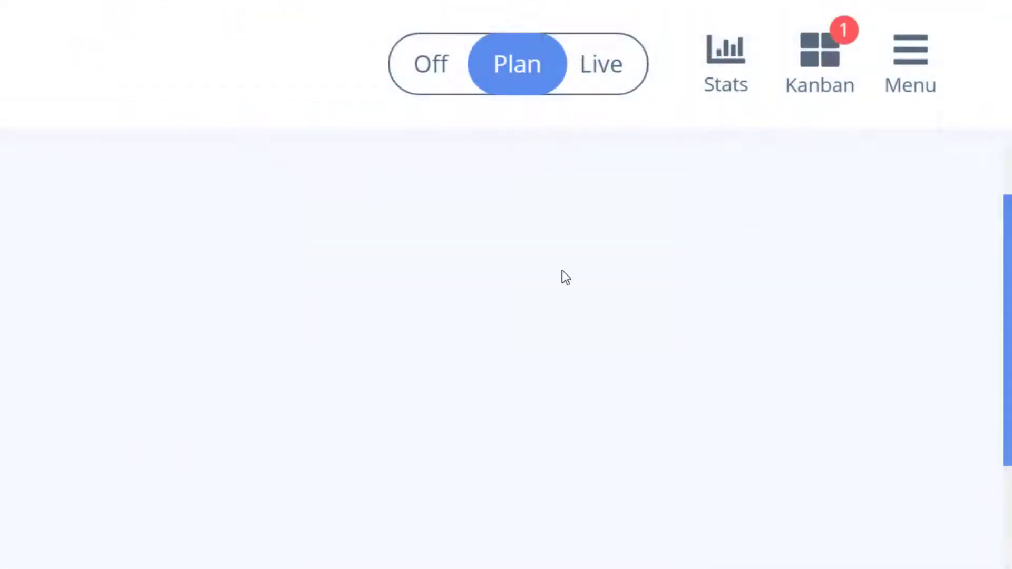
pyautogui.click(614, 85)
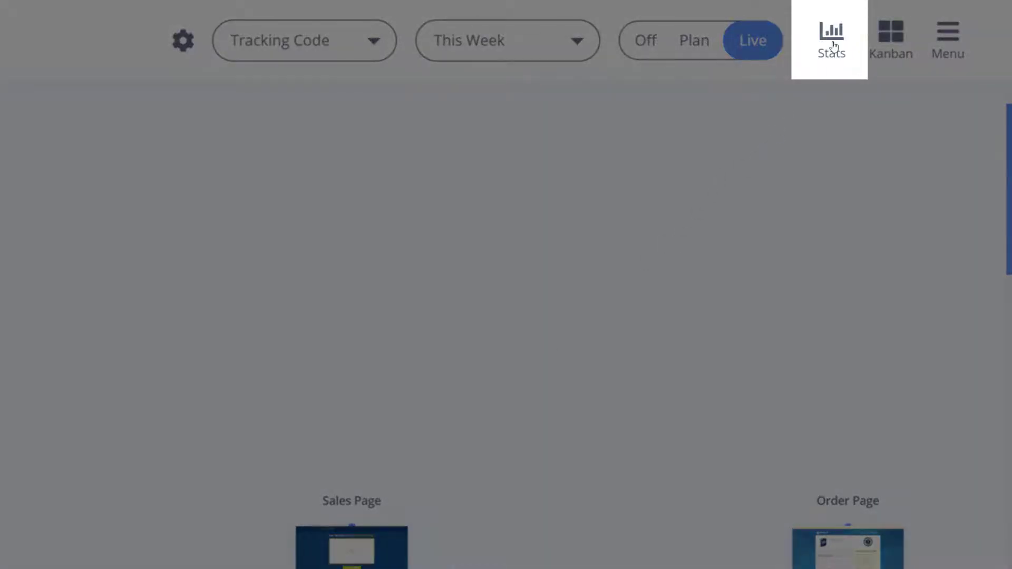
# Show the live stats for the last 30 days, then glance at the task board.
pyautogui.click(833, 46)
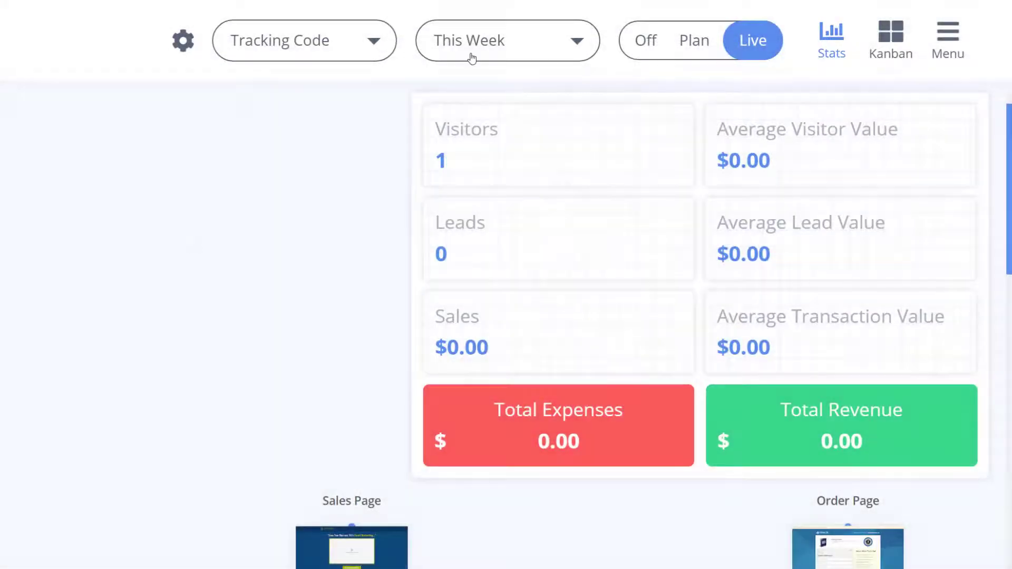
pyautogui.click(472, 58)
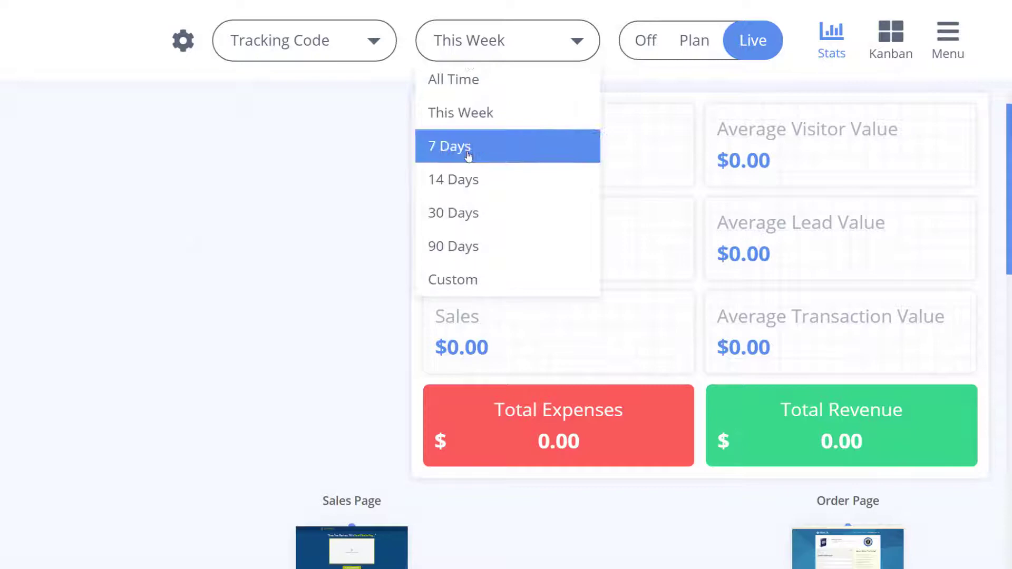
pyautogui.click(463, 213)
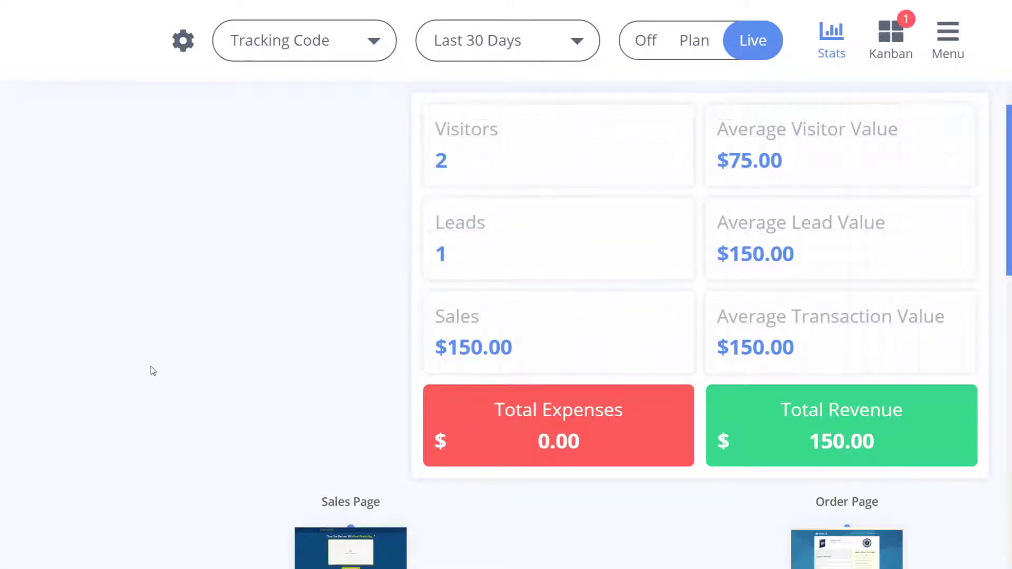
pyautogui.click(890, 37)
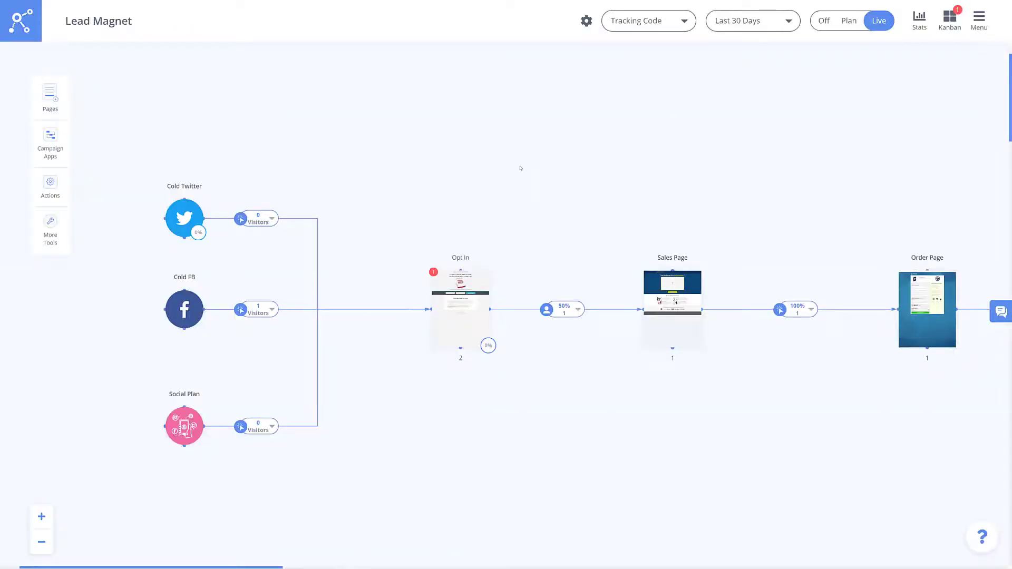
# Open the hamburger menu listing Notifications, Canvas Settings, Live Settings and Templates / Export / Sharing.
pyautogui.click(978, 22)
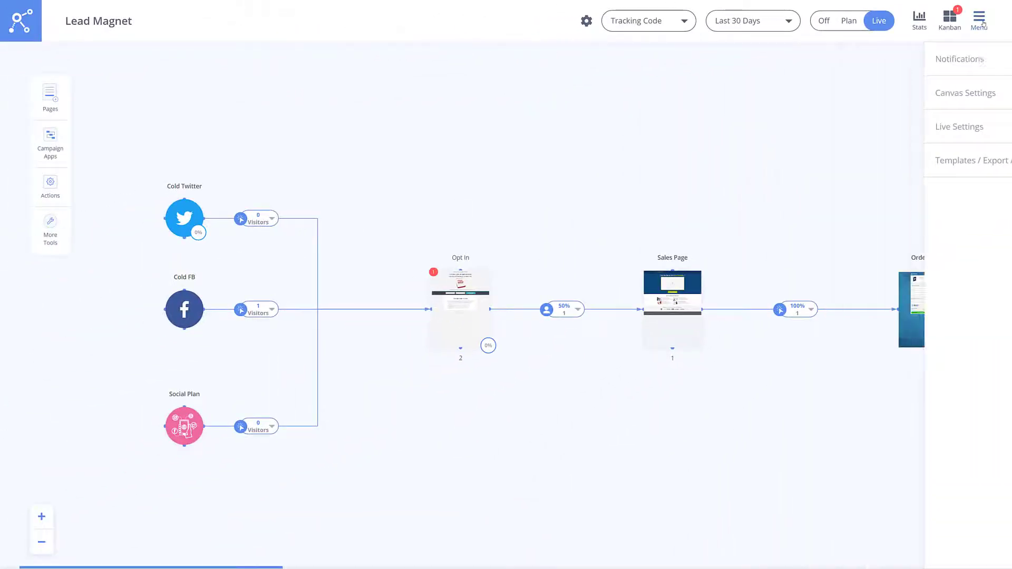
# Close the menu and zoom out so the traffic sources and Opt In page are visible.
pyautogui.click(983, 24)
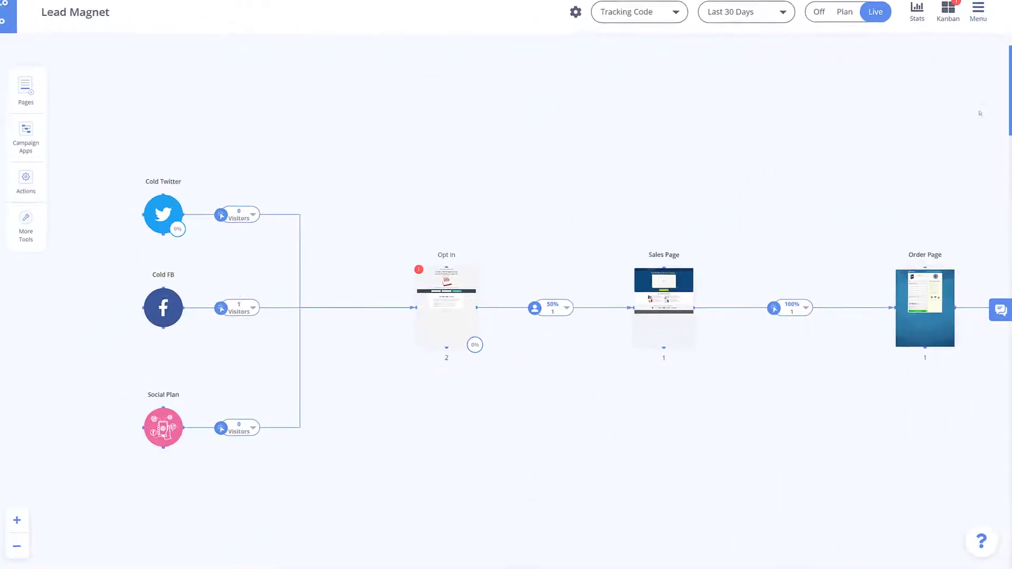
pyautogui.click(997, 306)
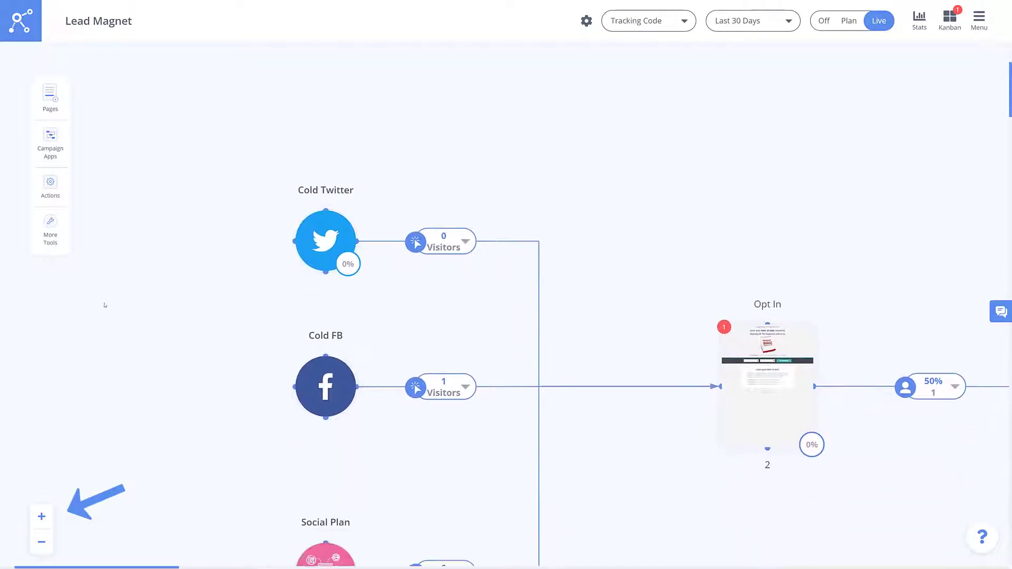
pyautogui.click(42, 544)
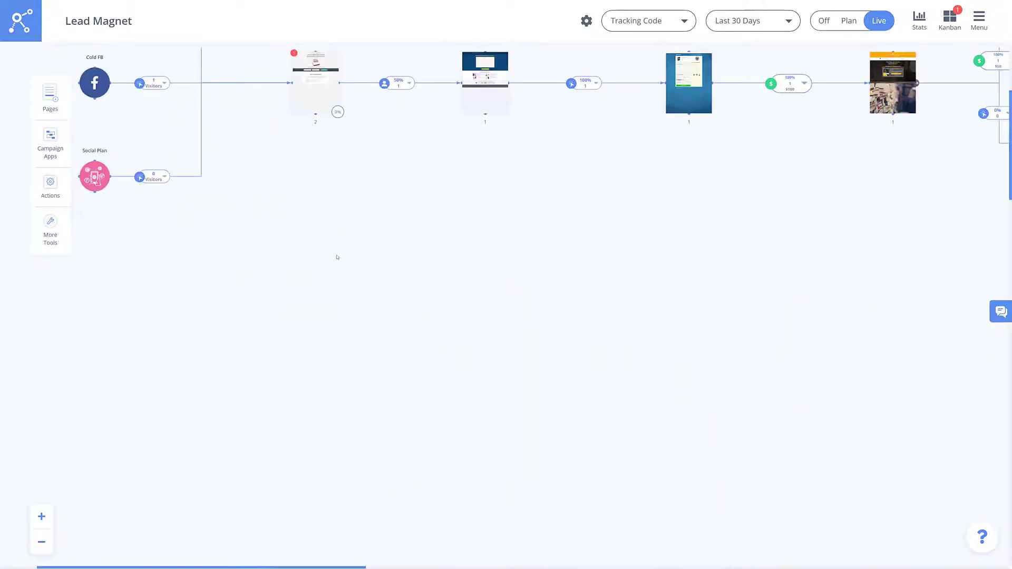
pyautogui.moveTo(337, 257); pyautogui.dragTo(369, 429)
pyautogui.scroll(3, 369, 429)
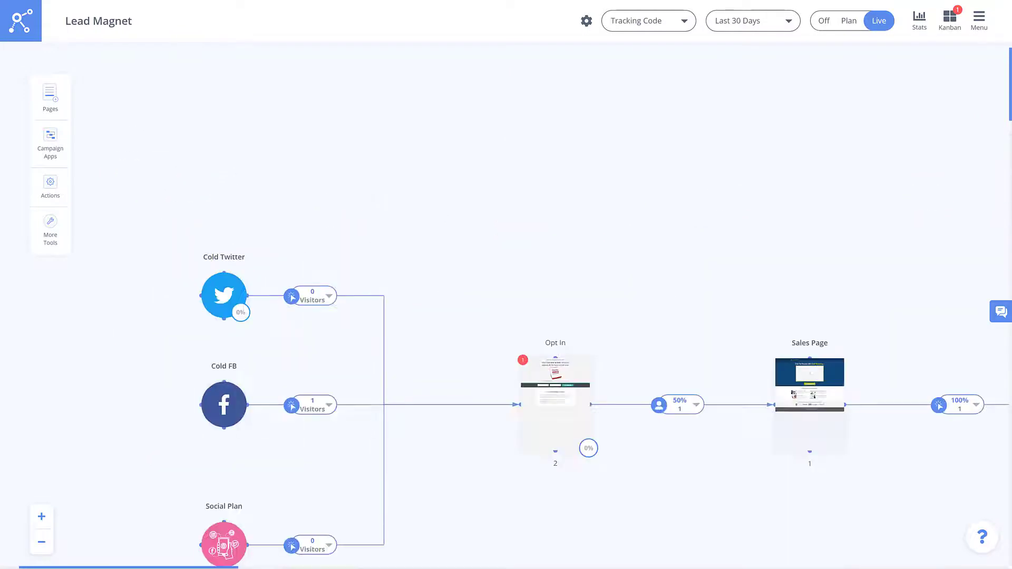
pyautogui.scroll(-3, 506, 342)
pyautogui.scroll(2, 506, 343)
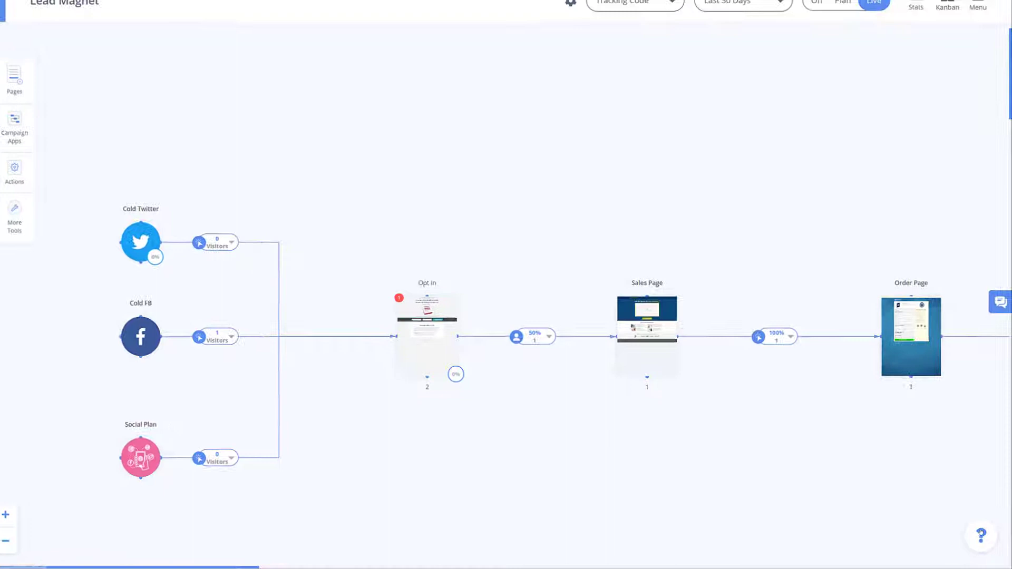
pyautogui.click(981, 539)
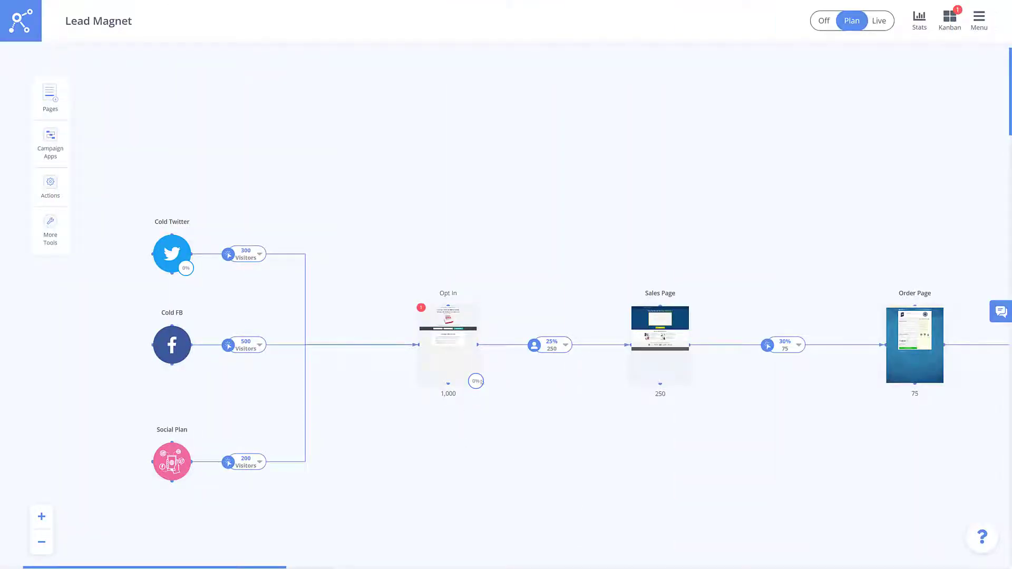
# Rename the Opt In page to Squeeze Page and view the Social Plan source's details.
pyautogui.doubleClick(452, 293)
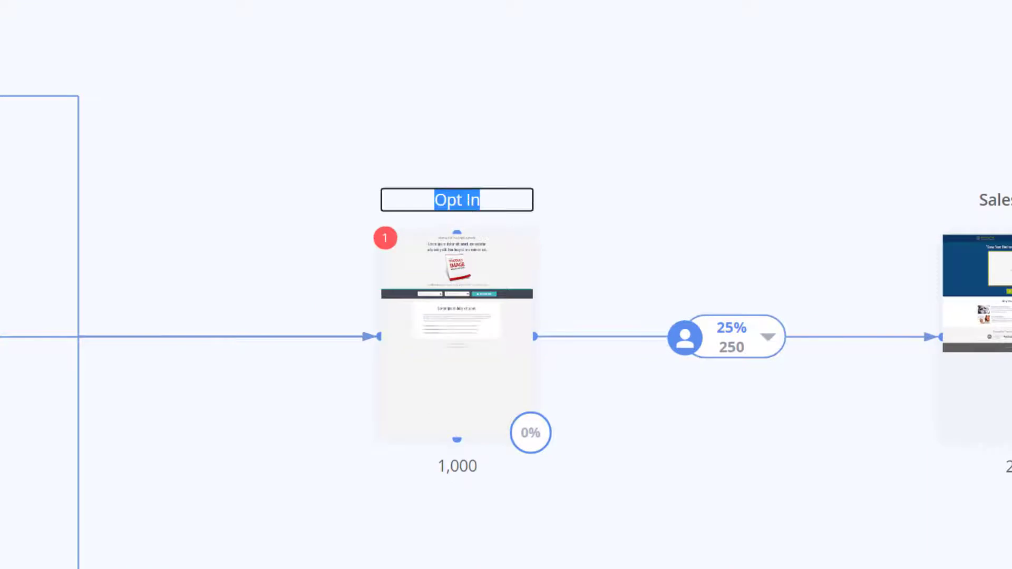
pyautogui.write('Squeeze Page')
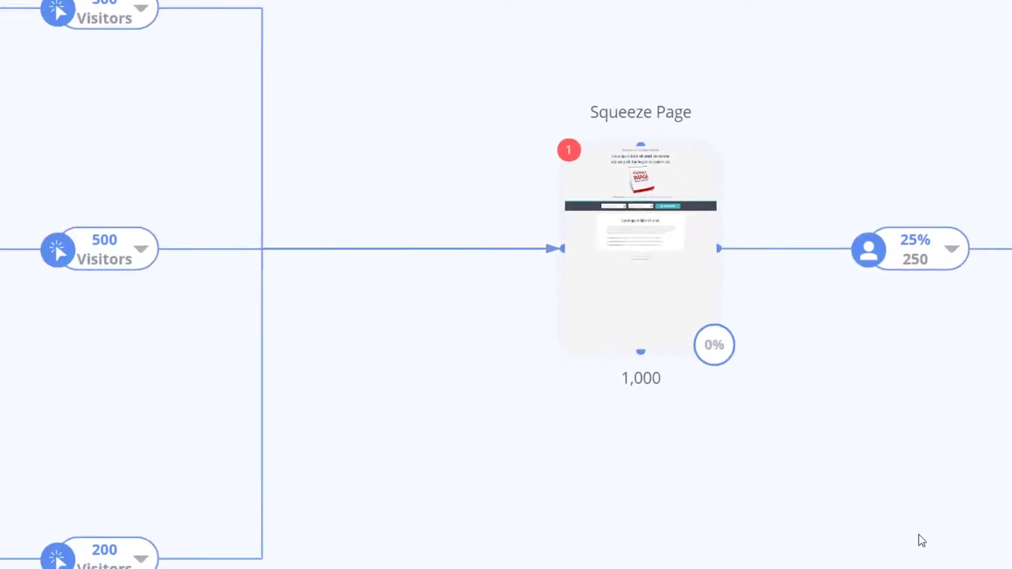
pyautogui.moveTo(388, 339)
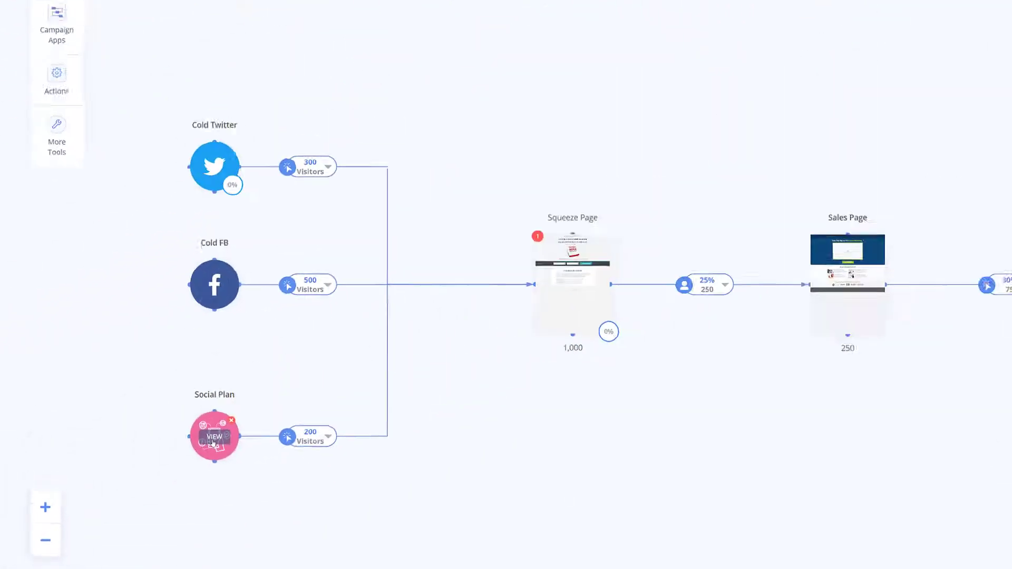
pyautogui.click(213, 437)
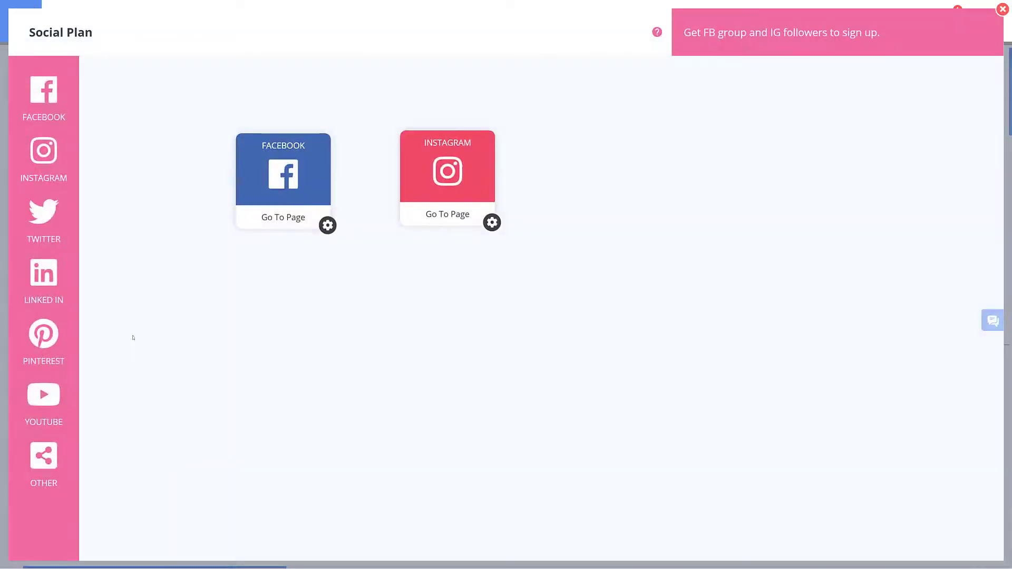
pyautogui.tripleClick(43, 33)
pyautogui.press('BackSpace')
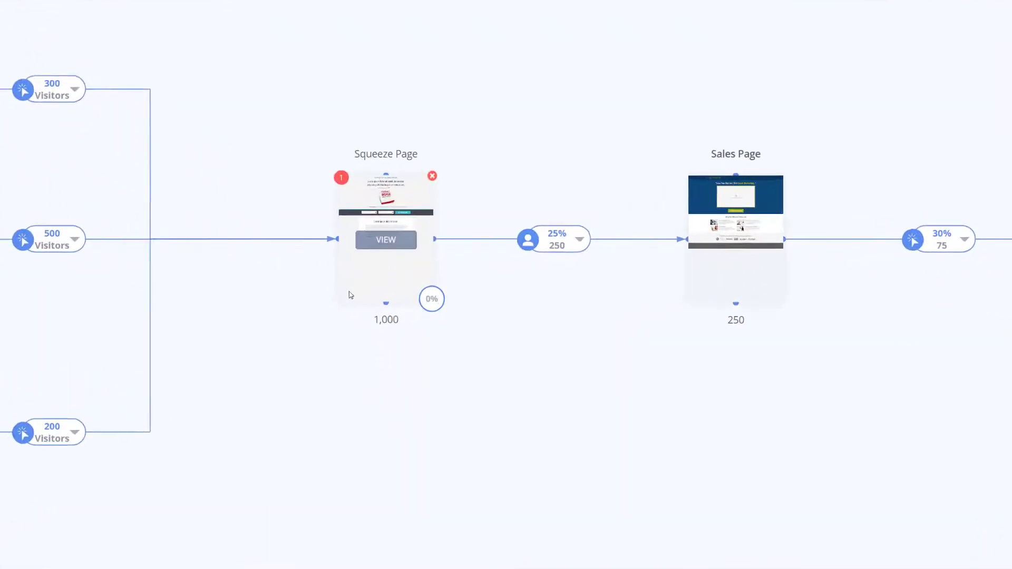
# Give Squeeze Page a custom thumbnail grabbed from its pasted page URL.
pyautogui.rightClick(343, 293)
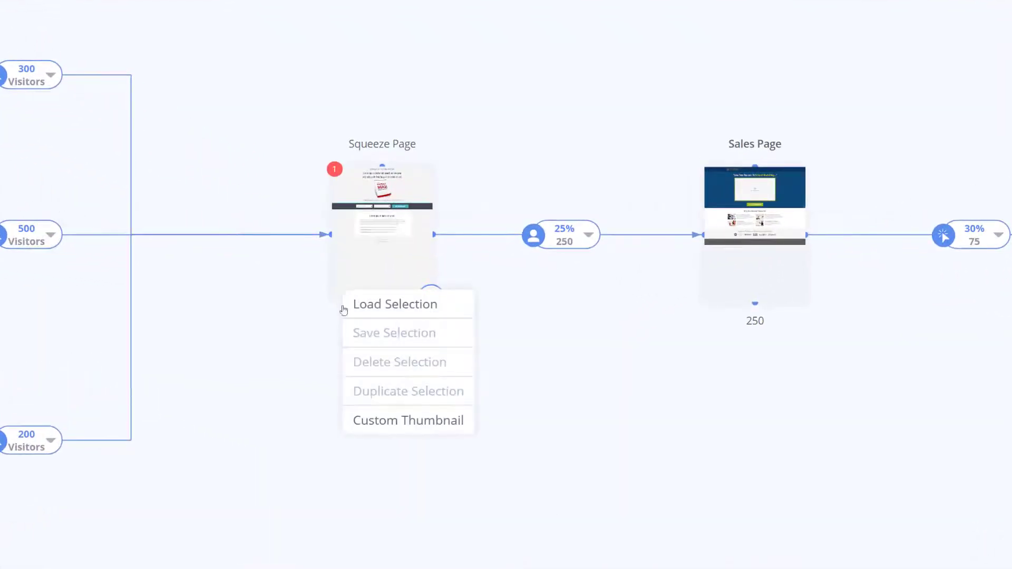
pyautogui.click(385, 426)
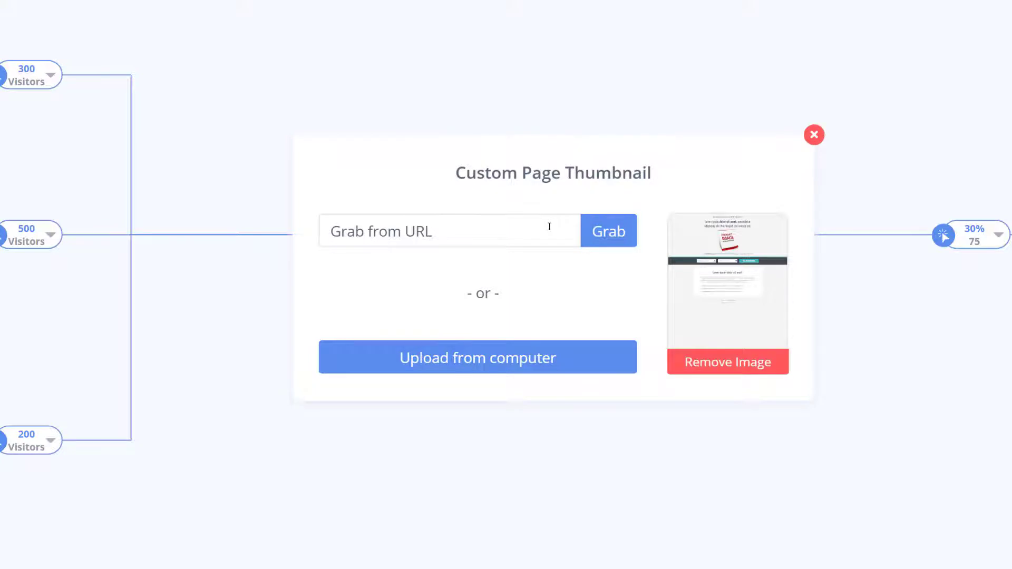
pyautogui.hotkey('ctrl', 'v')
pyautogui.click(613, 232)
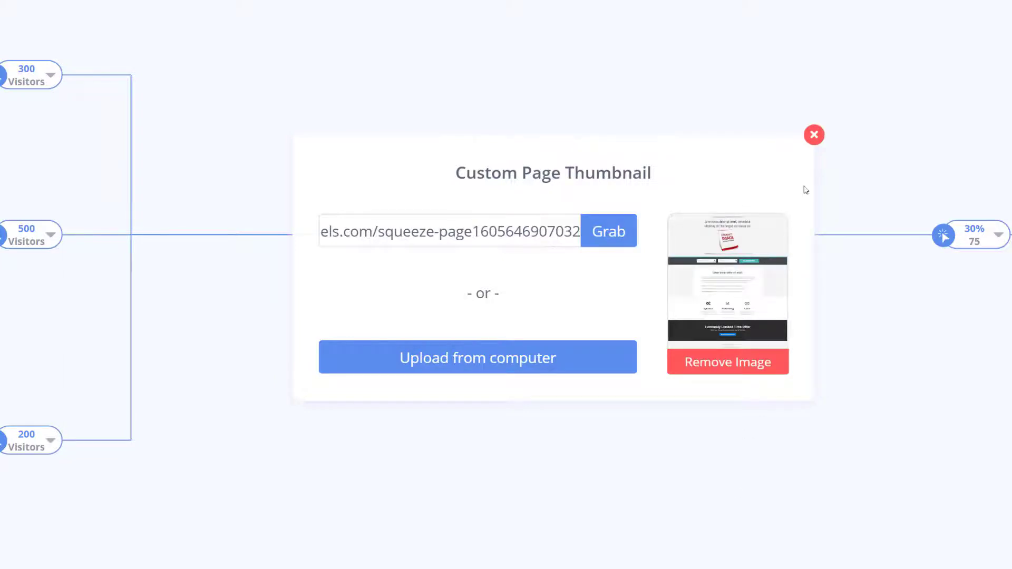
pyautogui.click(814, 136)
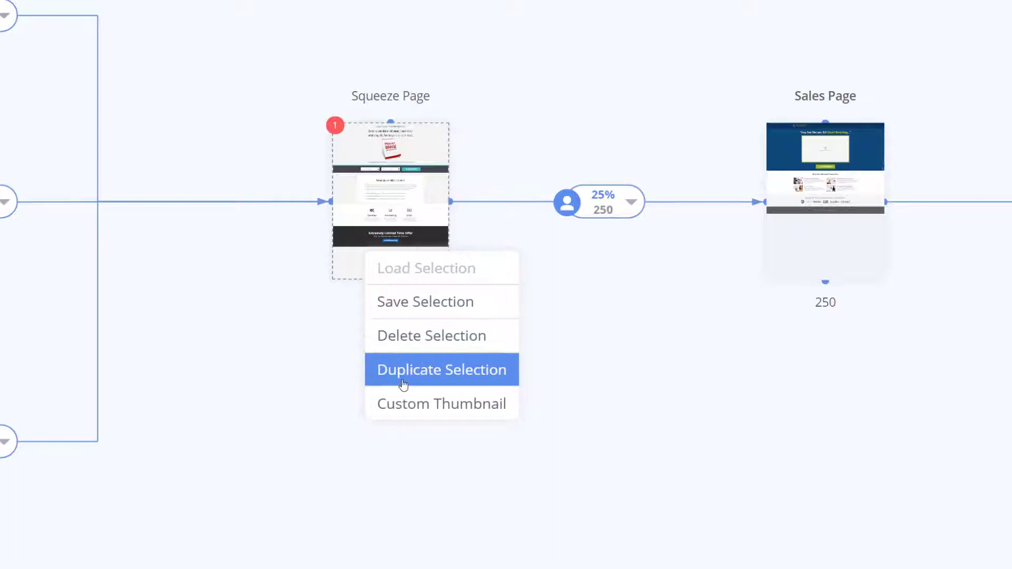
pyautogui.click(449, 479)
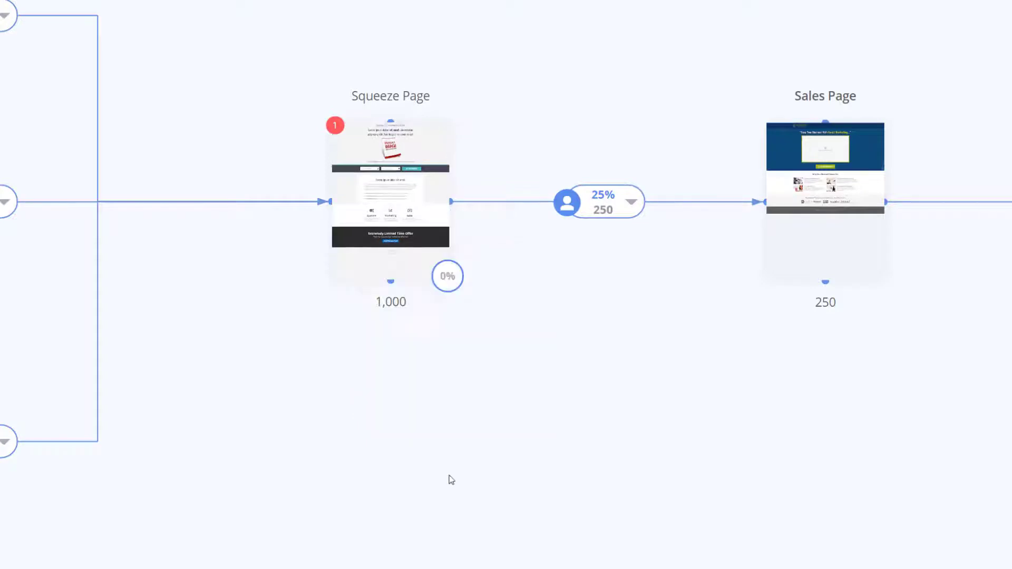
pyautogui.click(383, 351)
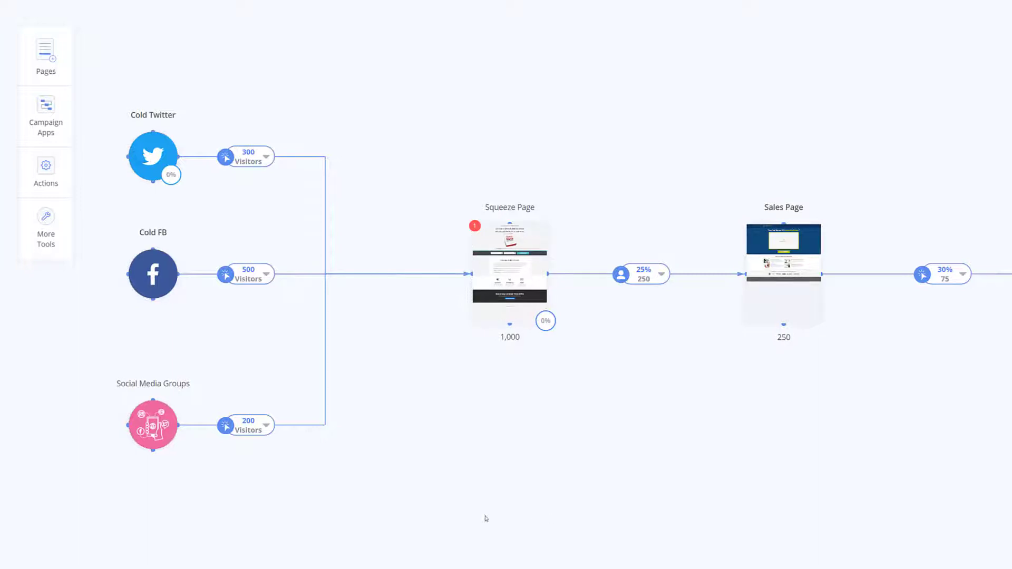
# Duplicate the Social Media Groups source node and deselect the copy.
pyautogui.rightClick(154, 446)
pyautogui.click(219, 522)
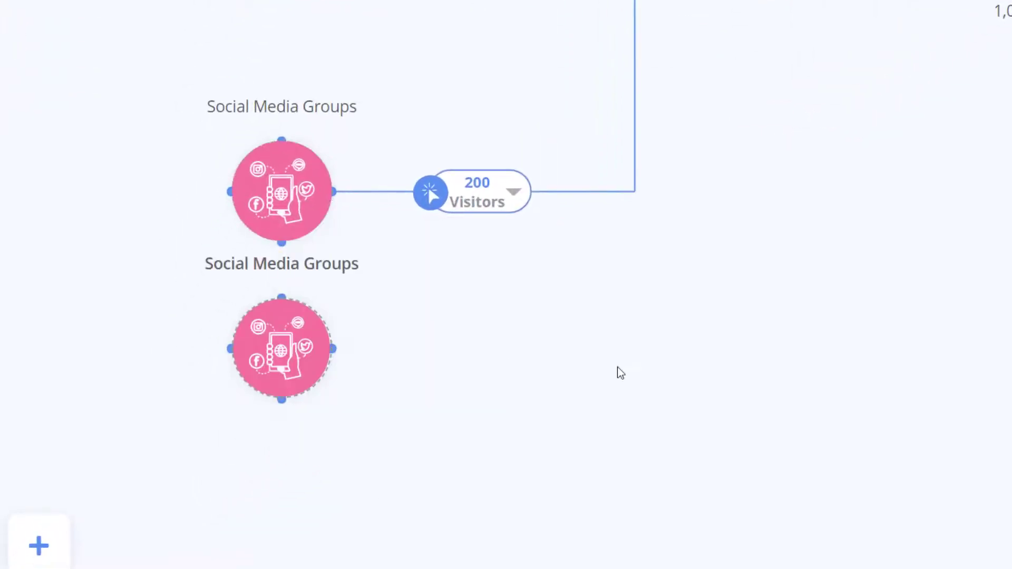
pyautogui.click(633, 419)
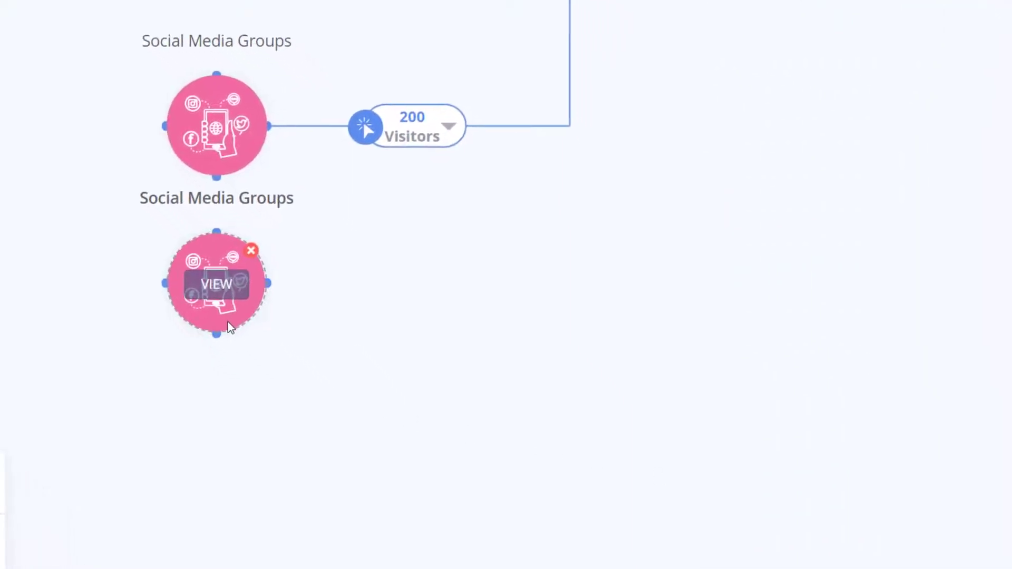
# Delete the copied Social Media Groups node, confirming with Proceed.
pyautogui.rightClick(292, 385)
pyautogui.click(279, 416)
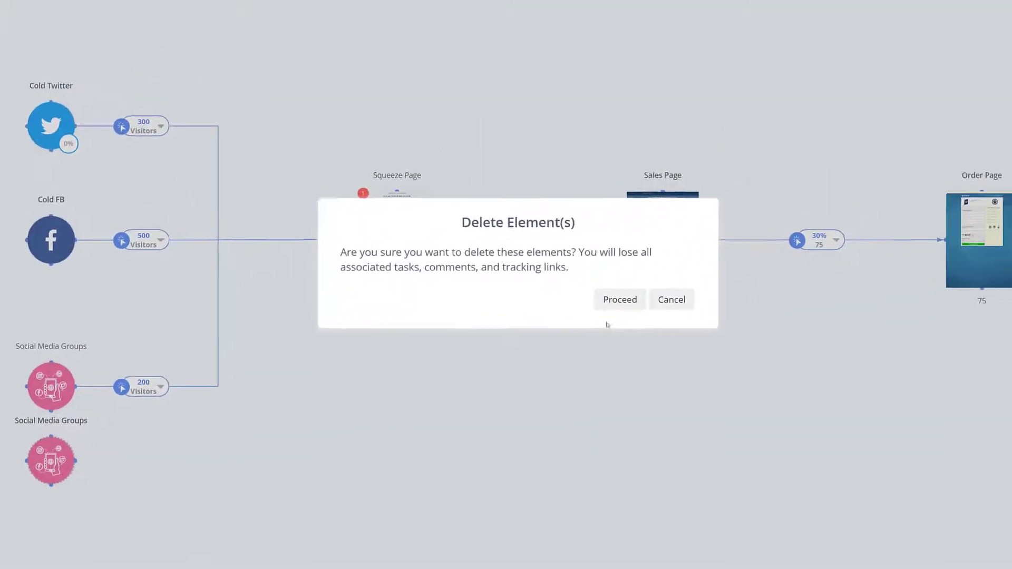
pyautogui.click(617, 300)
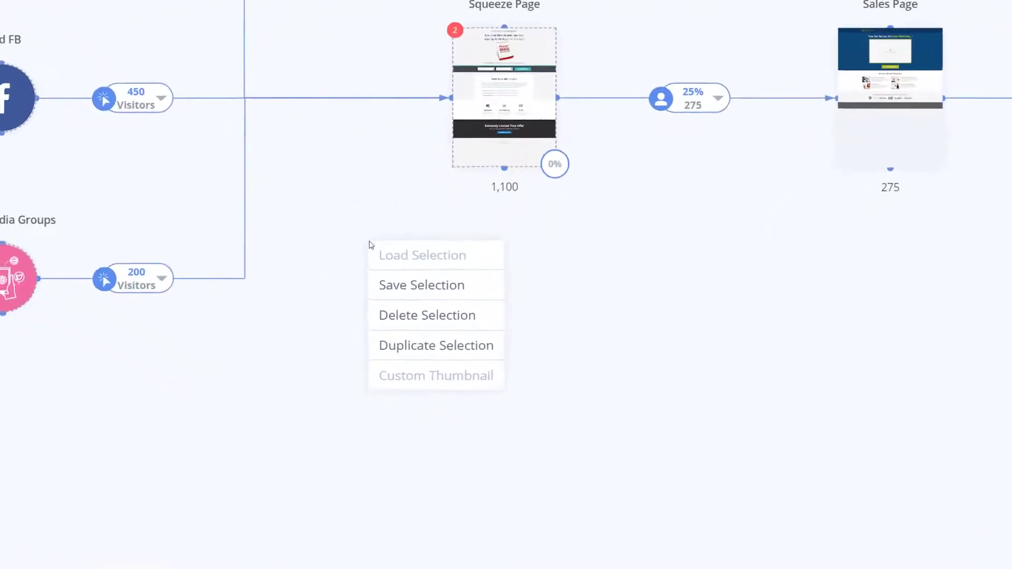
# Save the selected traffic-source nodes as the template 'Cold Traffic Strategy'.
pyautogui.click(413, 375)
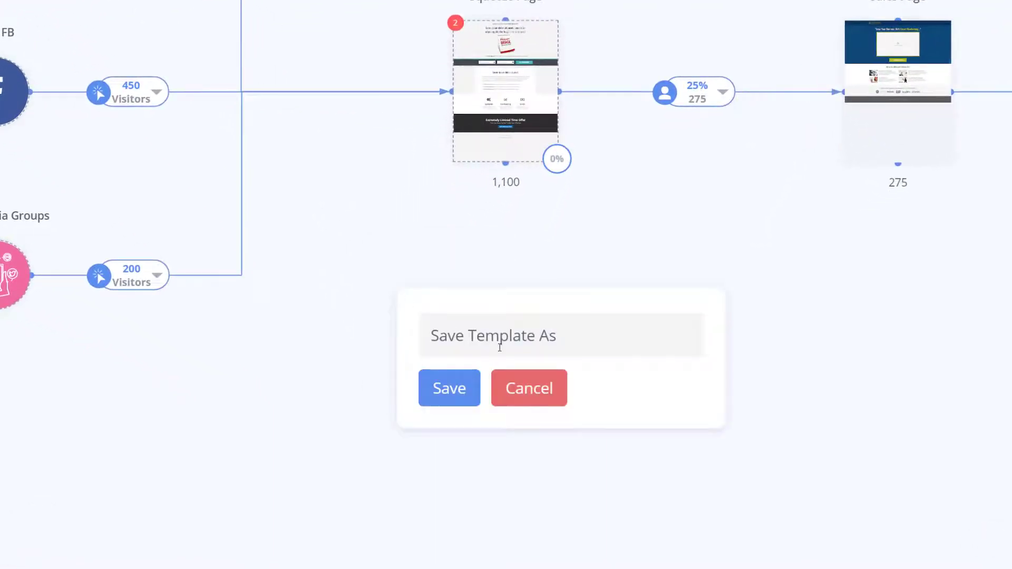
pyautogui.write('Cold Traffic Stra')
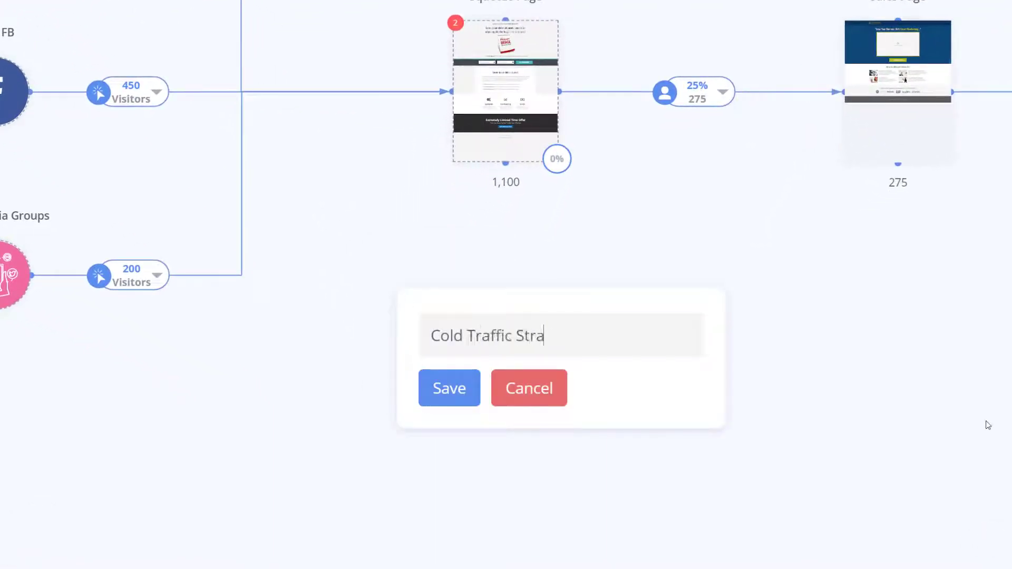
pyautogui.write('tegy')
pyautogui.click(464, 392)
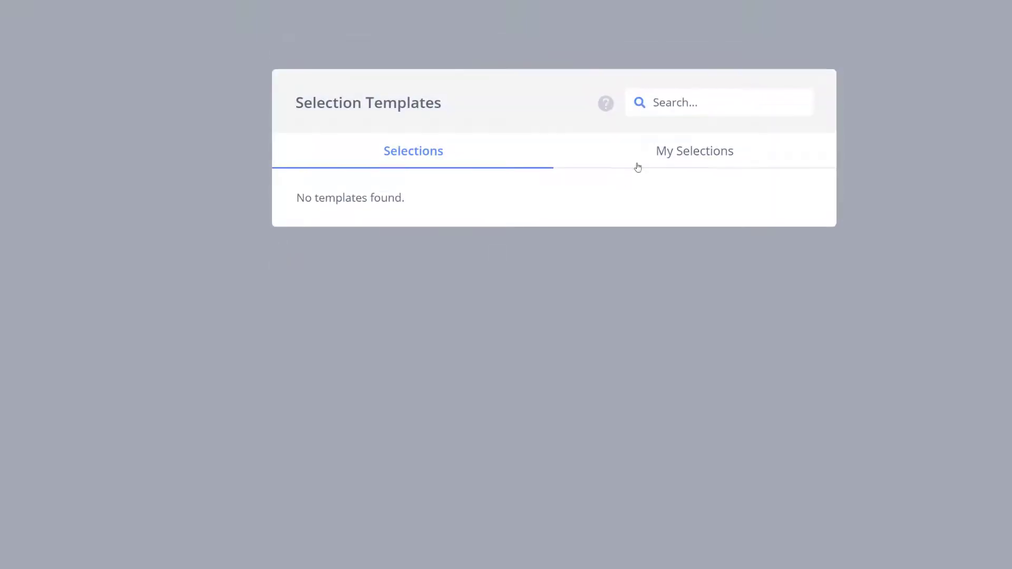
# Load Cold Traffic Strategy from My Selections and drop it onto the empty canvas.
pyautogui.click(638, 167)
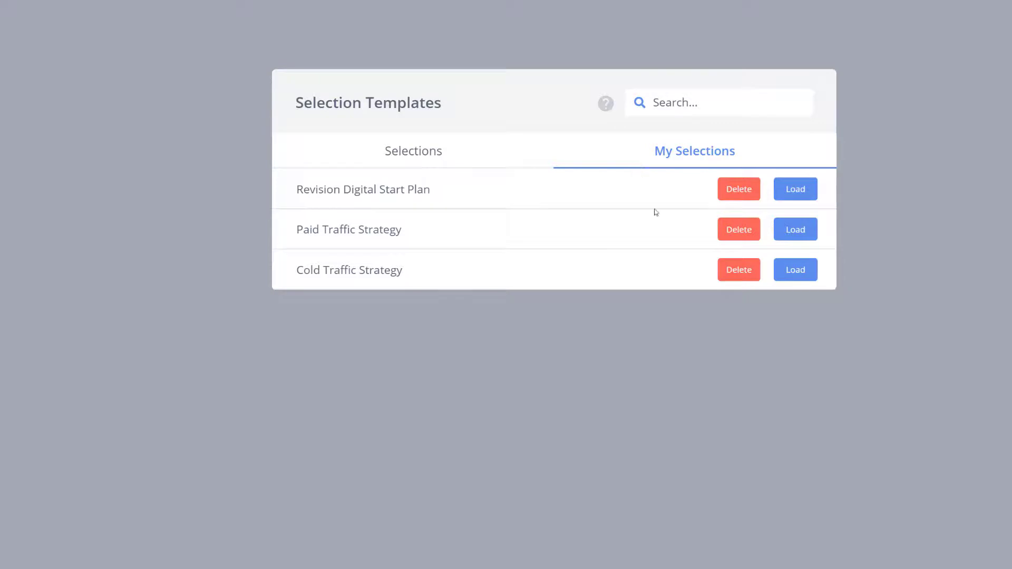
pyautogui.click(812, 270)
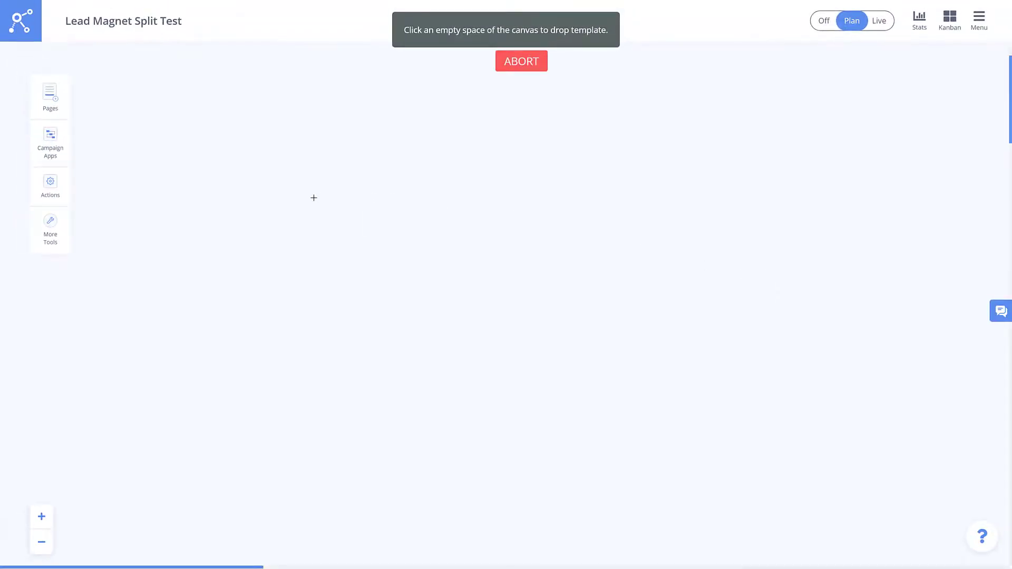
pyautogui.click(314, 197)
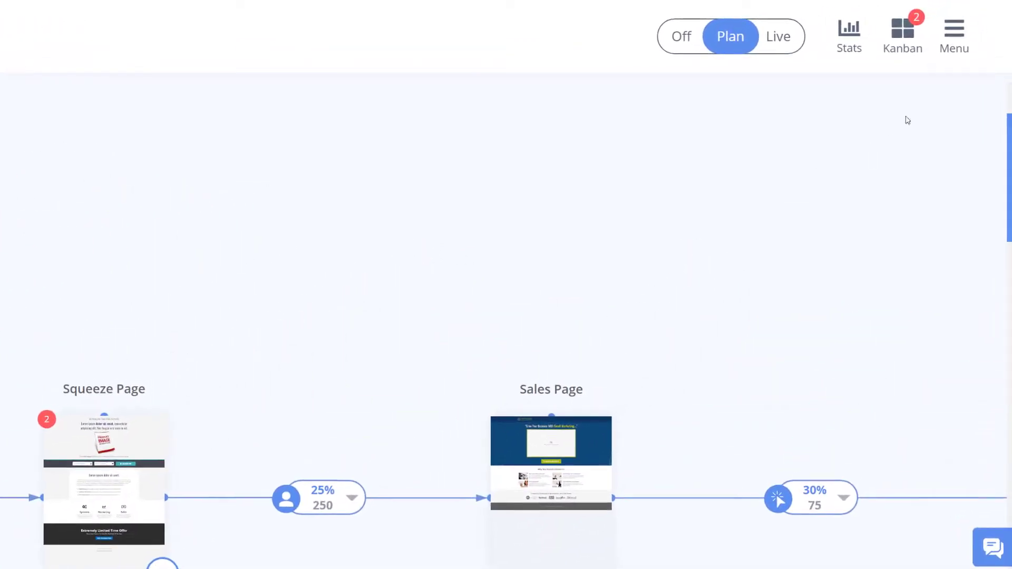
# Save the entire plan via Templates / Export / Sharing as 'Lead Magnet Template'.
pyautogui.click(962, 41)
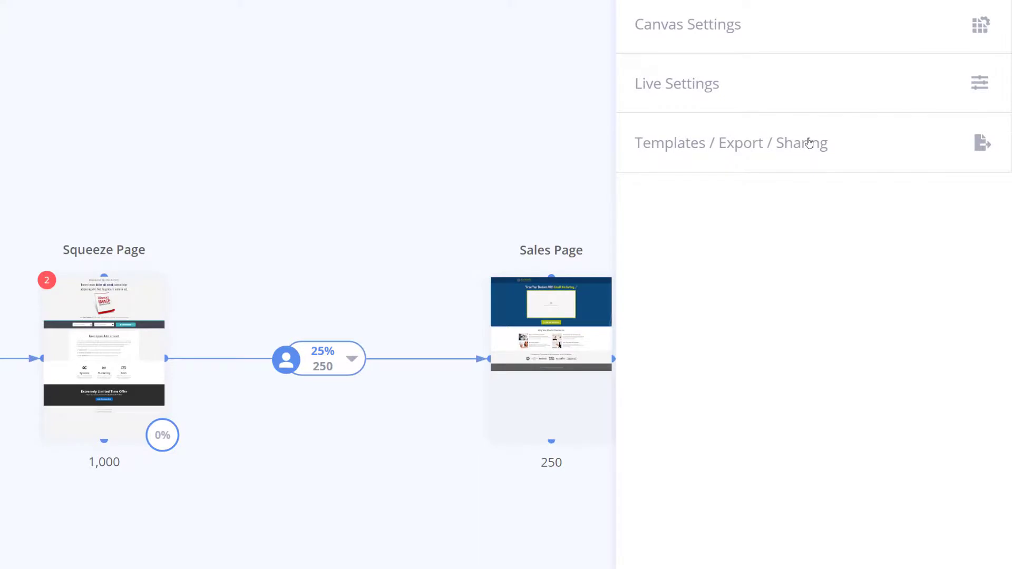
pyautogui.click(809, 143)
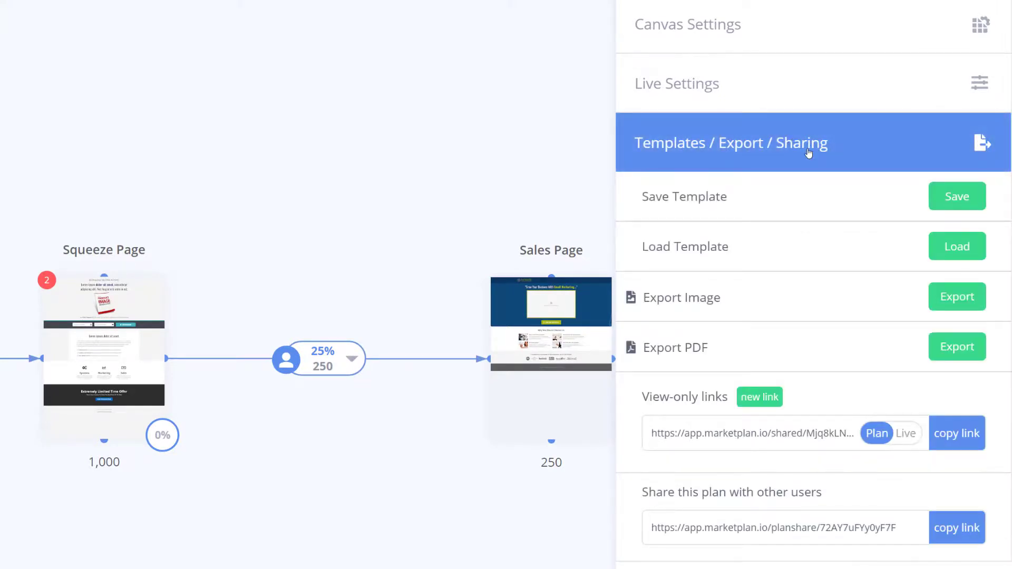
pyautogui.click(967, 204)
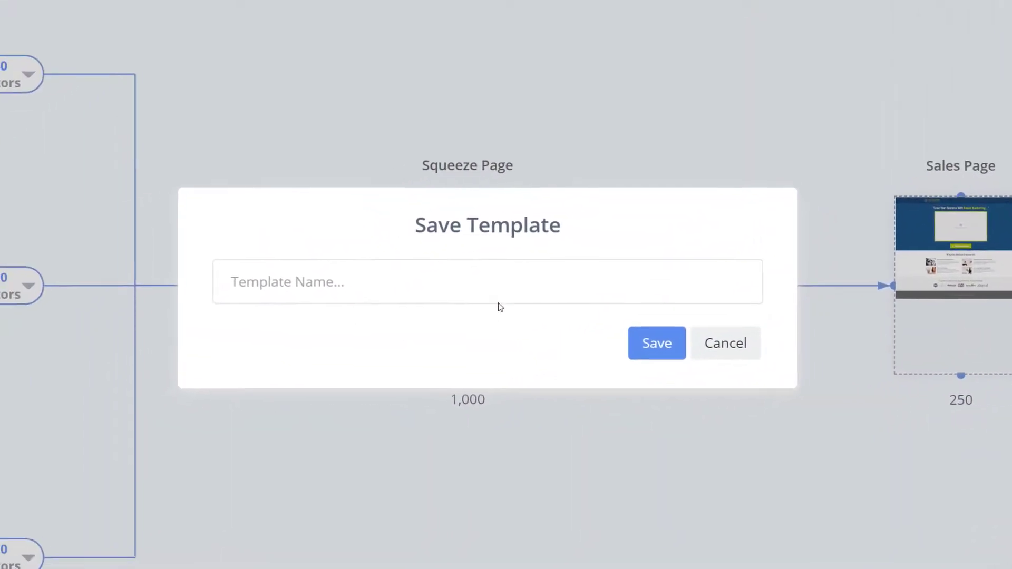
pyautogui.write('Lead Magnet Template')
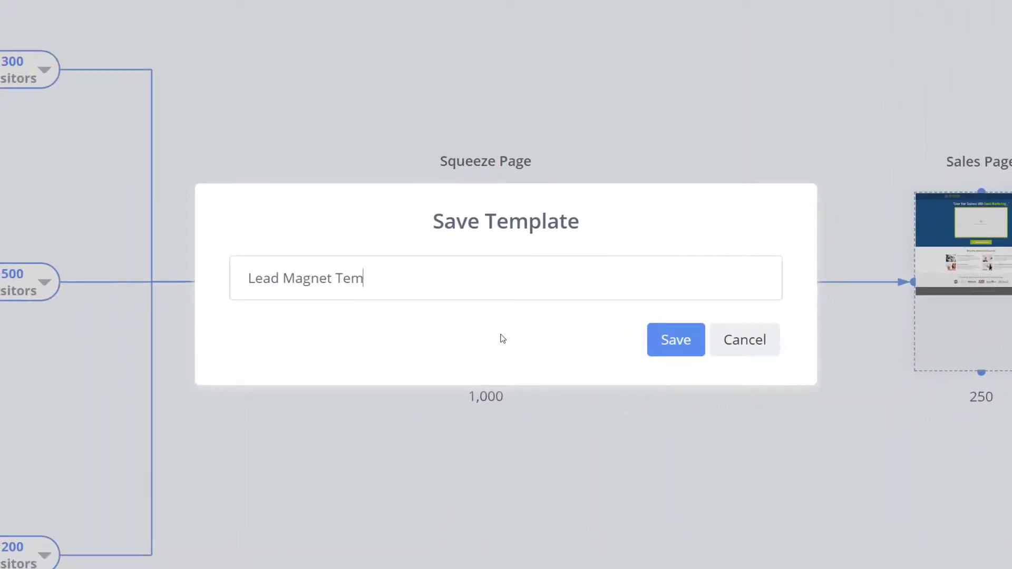
pyautogui.click(652, 354)
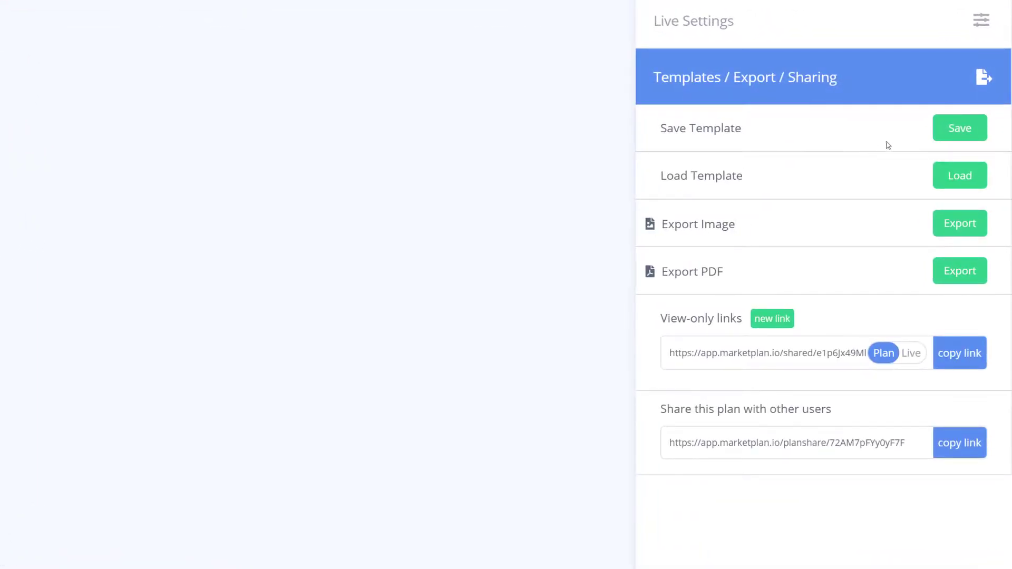
# Browse the template gallery's categories, then choose the Onboarding Funnel template to place.
pyautogui.click(975, 185)
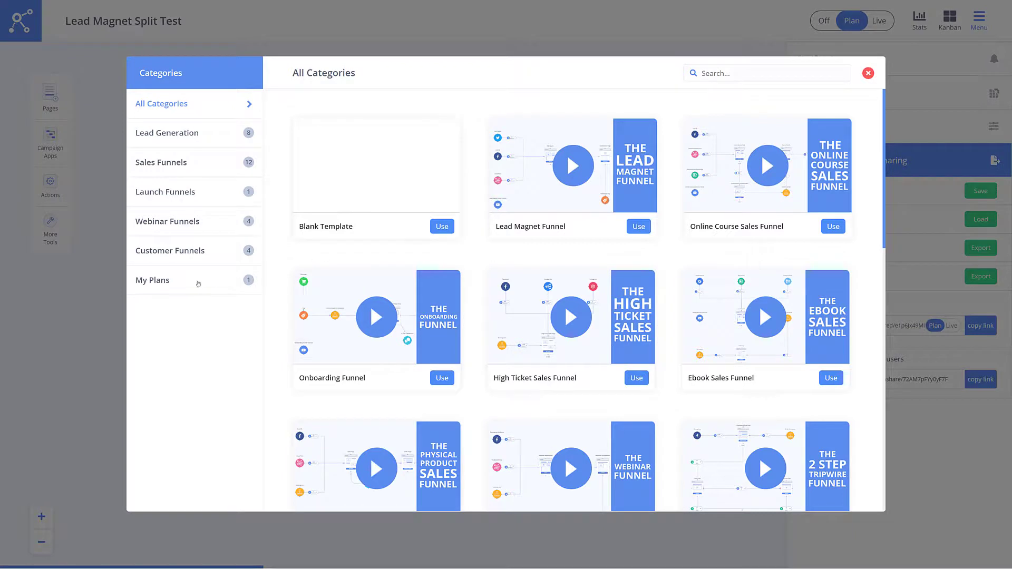
pyautogui.click(197, 138)
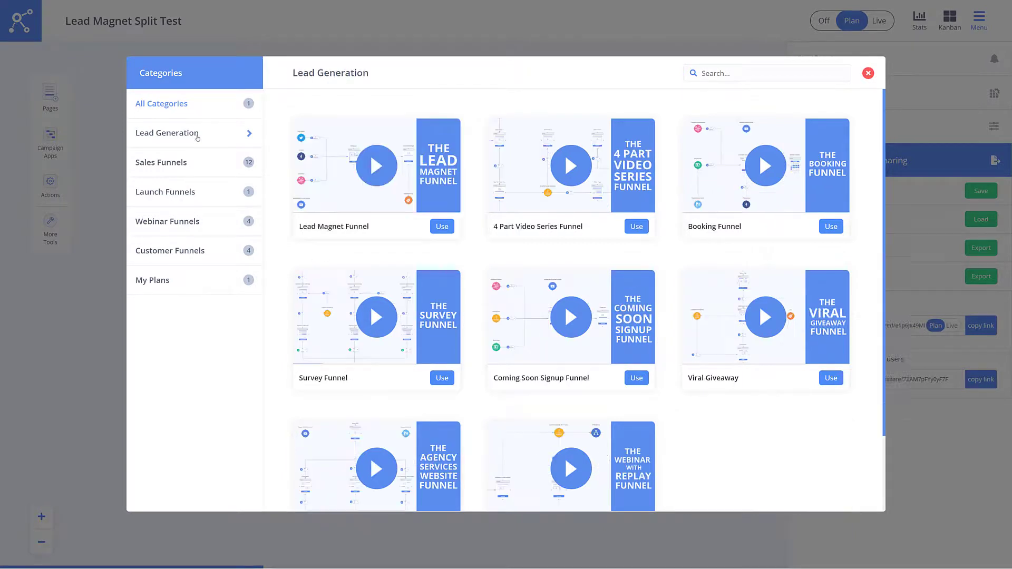
pyautogui.click(192, 167)
pyautogui.click(187, 192)
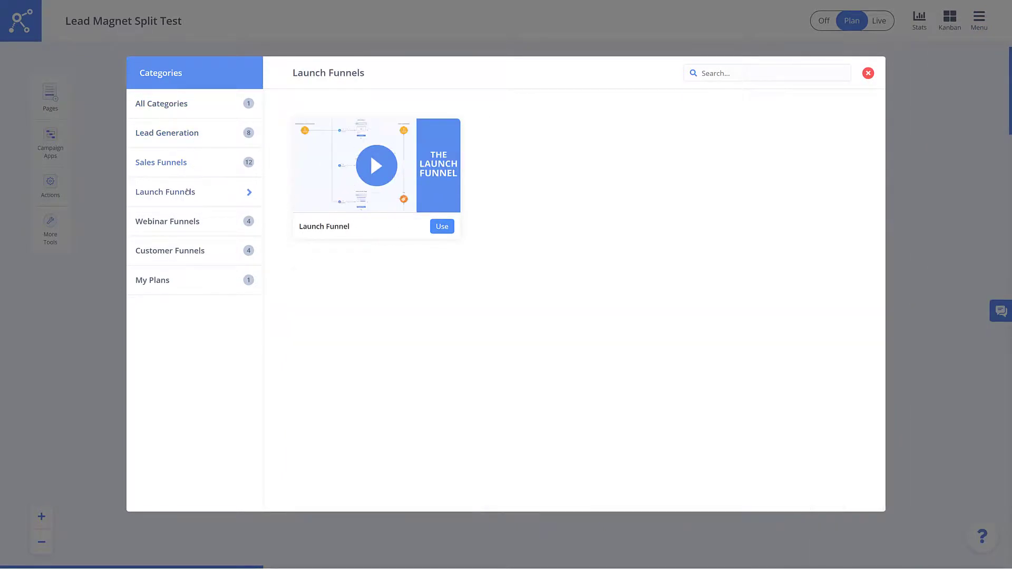
pyautogui.click(194, 254)
pyautogui.click(181, 134)
pyautogui.click(185, 99)
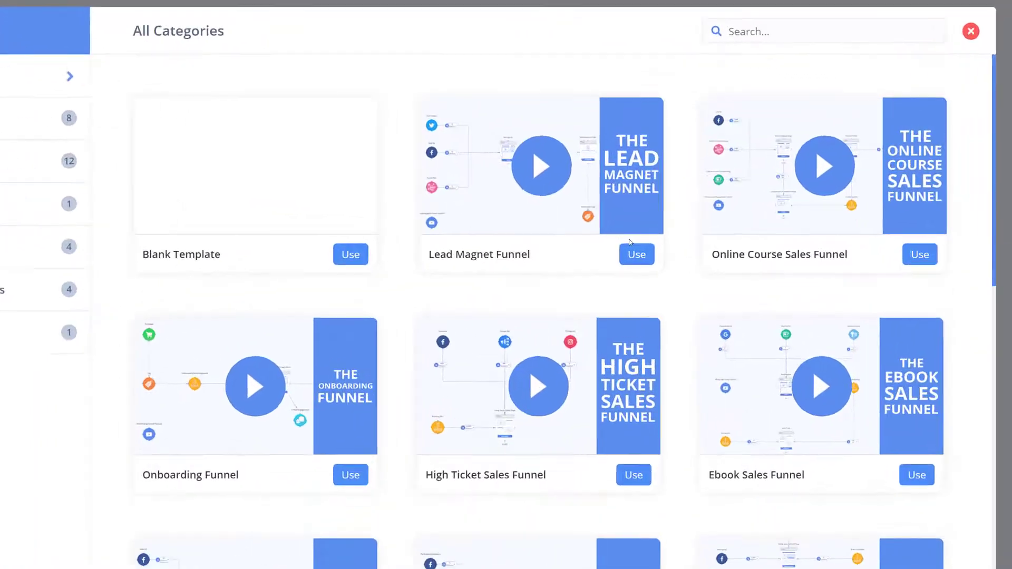
pyautogui.click(638, 270)
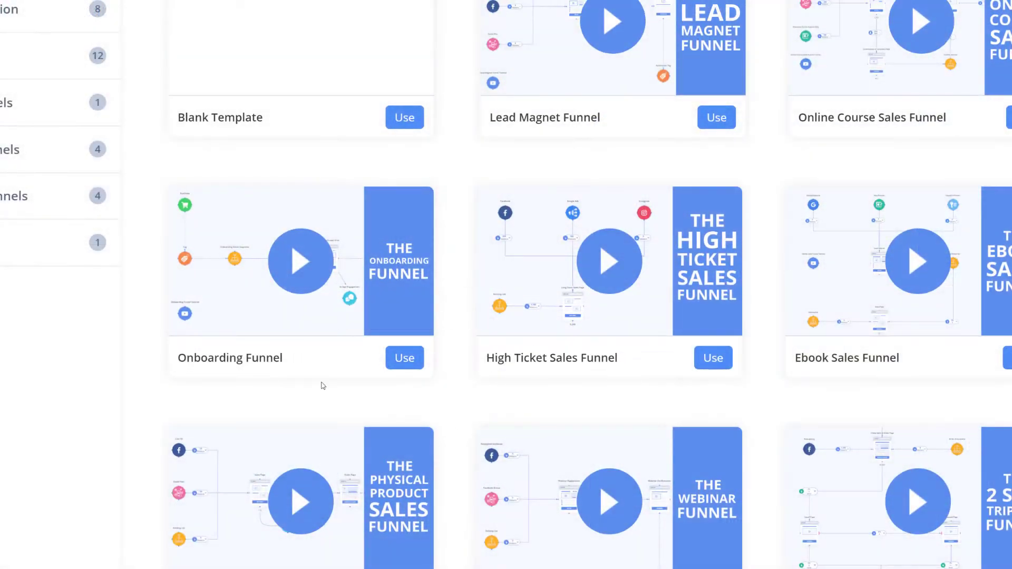
pyautogui.click(404, 358)
# Choose Add for the Onboarding Funnel template, then abort its placement, keeping the Lead Magnet funnel.
pyautogui.click(578, 289)
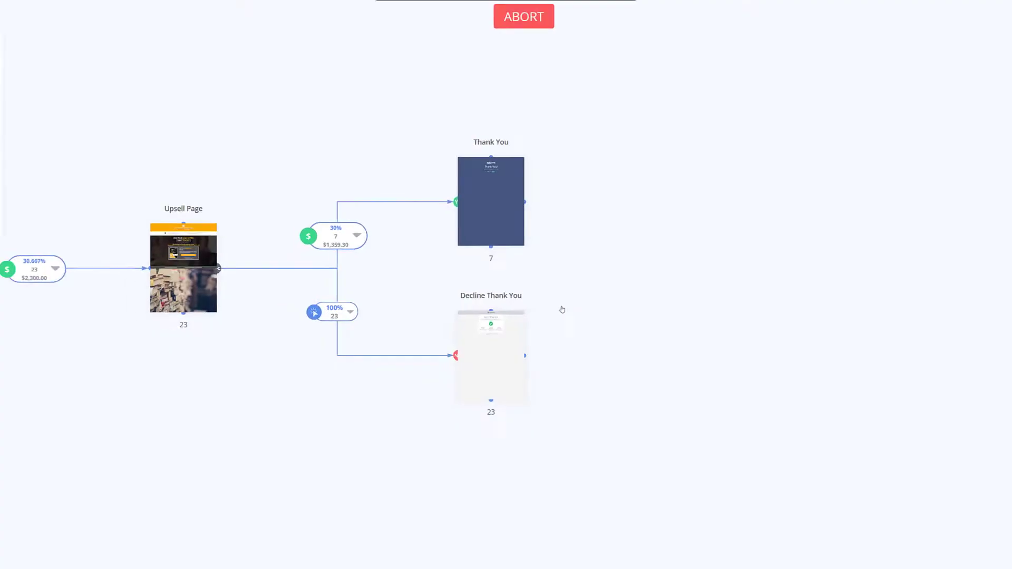
pyautogui.click(917, 397)
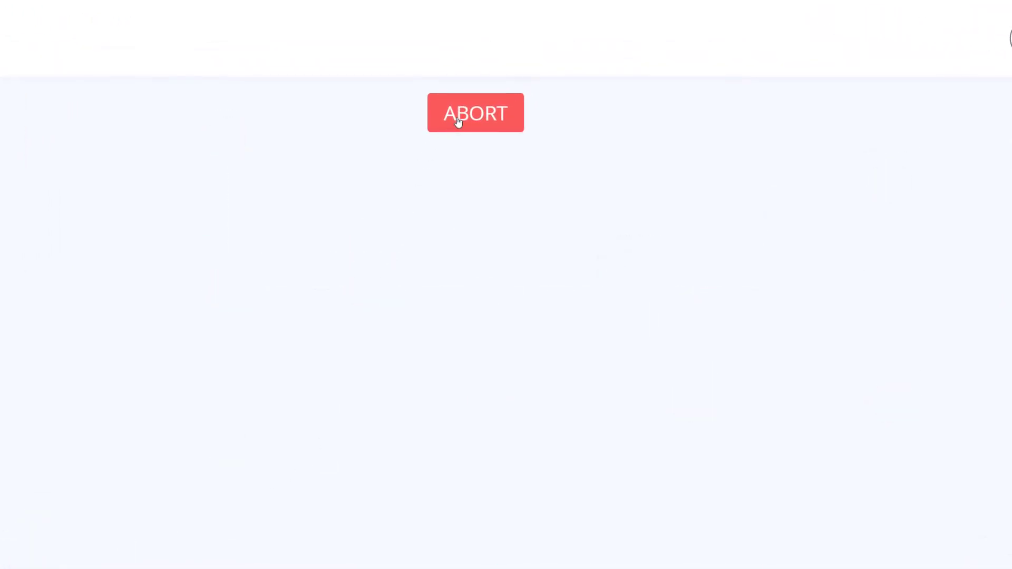
pyautogui.click(458, 123)
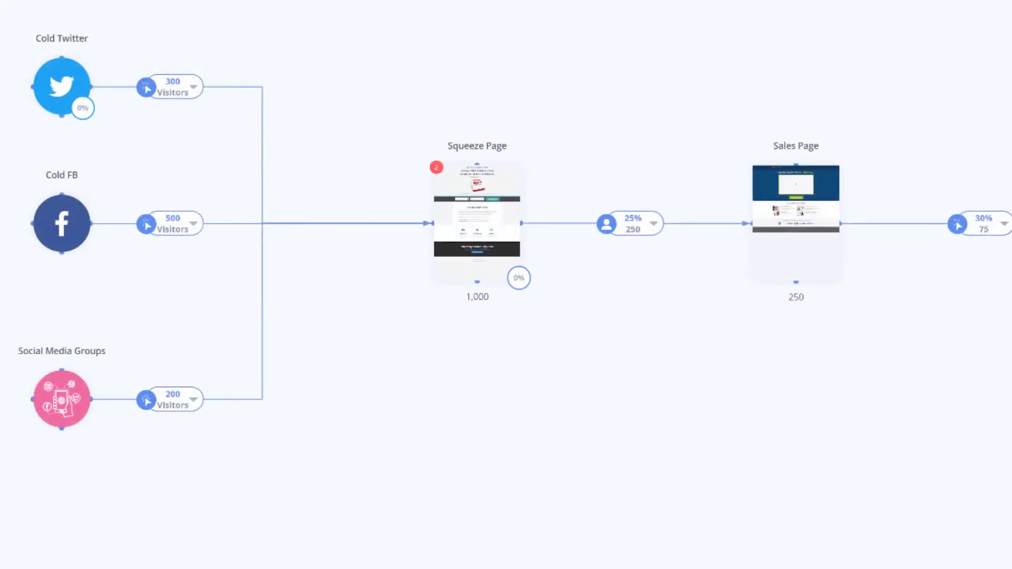